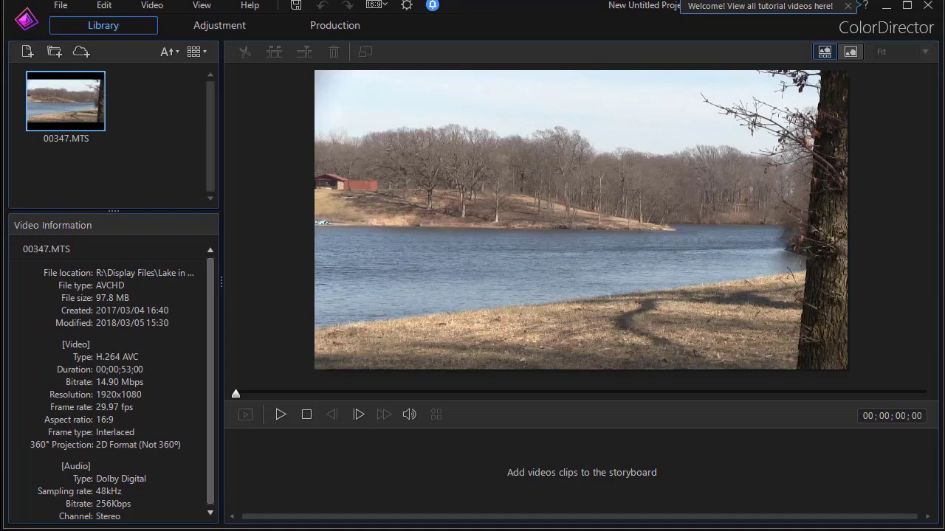
Step: Place the lake clip 00347.MTS from the library onto the storyboard
{"action": "mouse_move", "coordinate": [36, 101]}
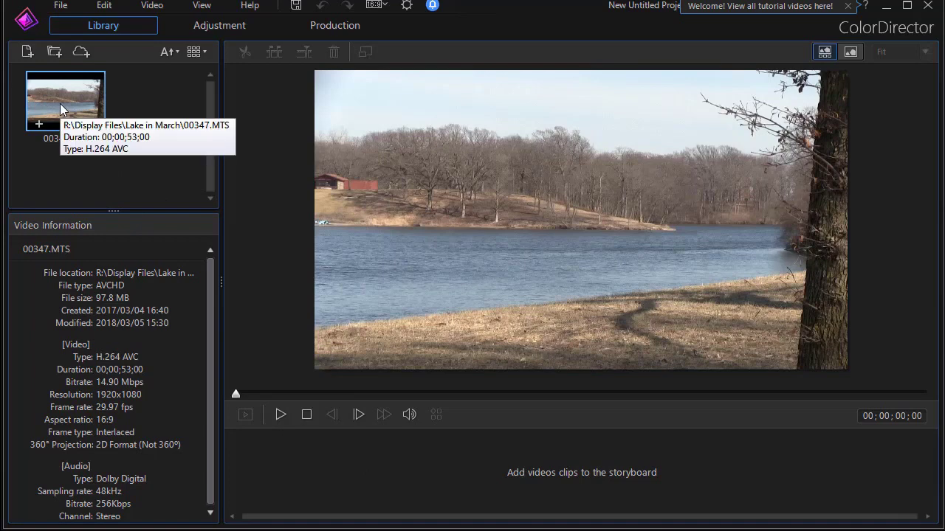
{"action": "left_click_drag", "start_coordinate": [60, 103], "coordinate": [289, 502]}
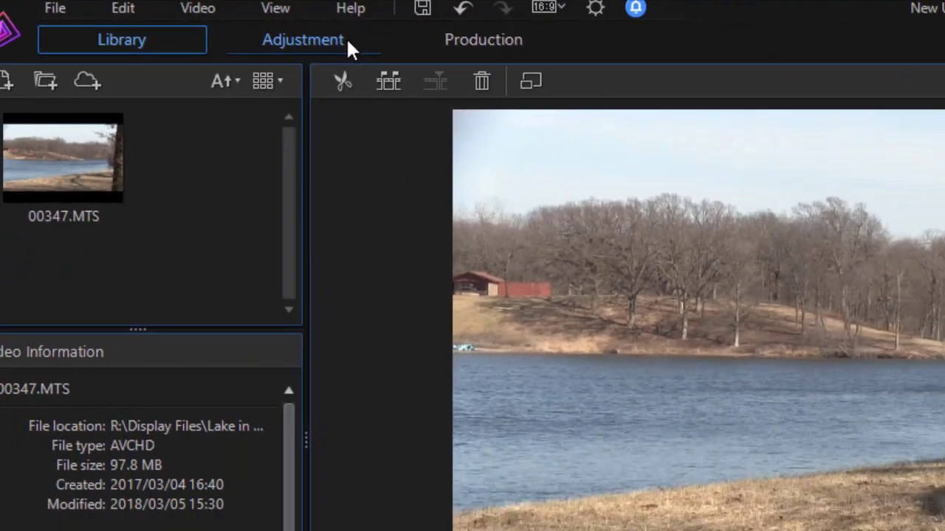
Step: Switch to the Adjustment tab and expand Saturation in the Global Adjustment Tools
{"action": "left_click", "coordinate": [392, 53]}
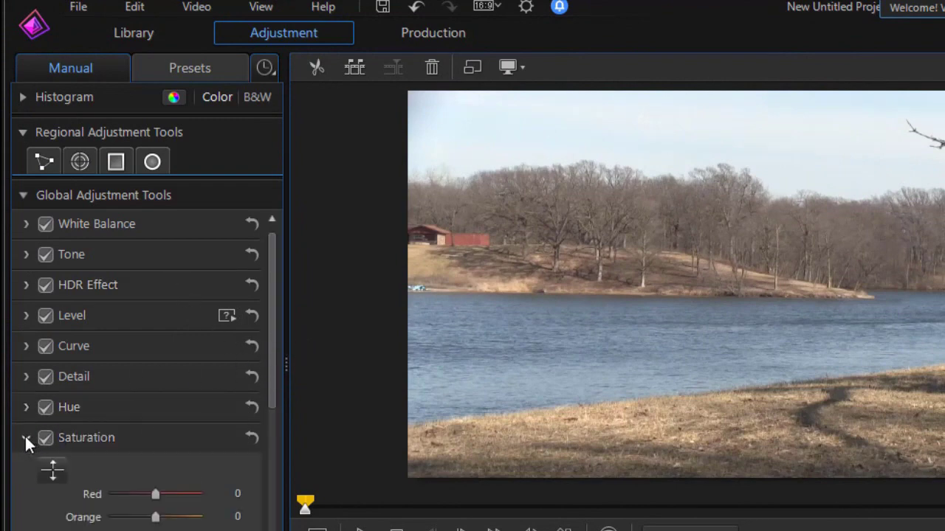
{"action": "scroll", "coordinate": [273, 426], "scroll_direction": "down", "scroll_amount": 1}
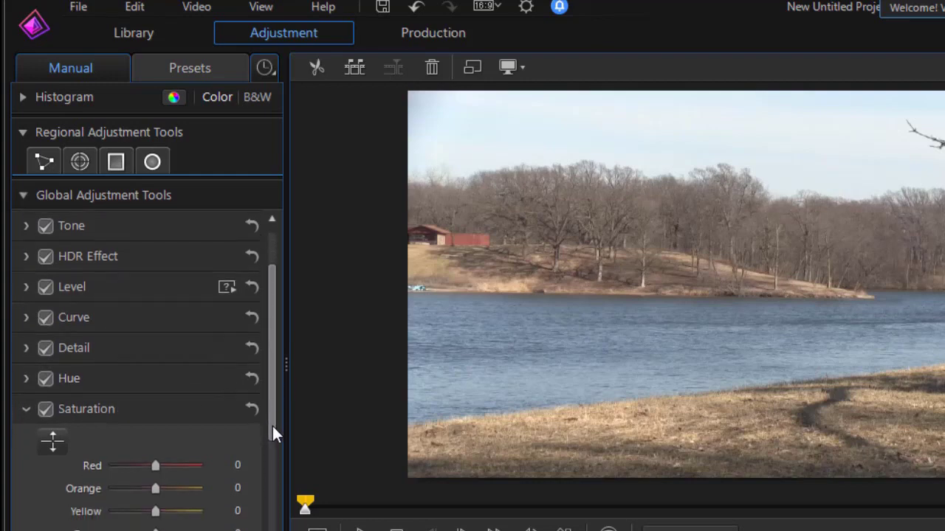
{"action": "mouse_move", "coordinate": [272, 426]}
{"action": "left_mouse_down"}
{"action": "mouse_move", "coordinate": [272, 455]}
{"action": "mouse_move", "coordinate": [282, 426]}
{"action": "left_mouse_up"}
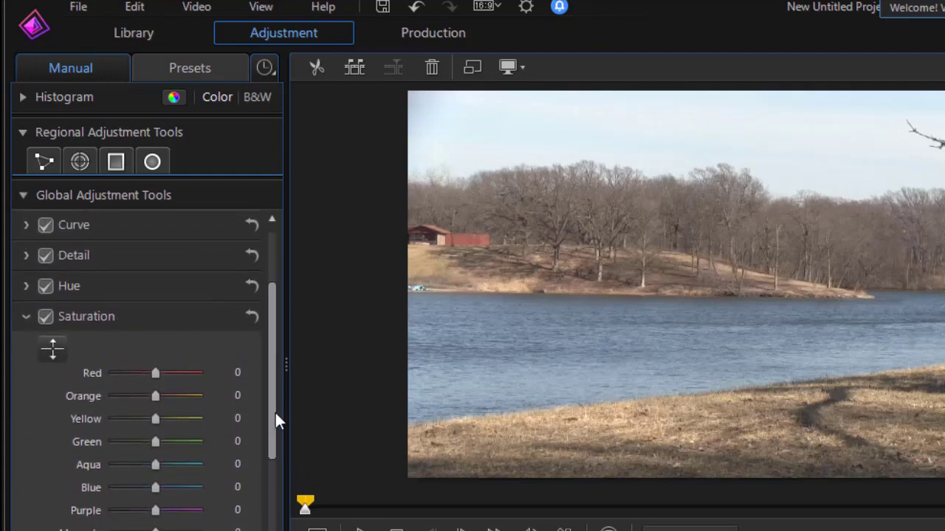
{"action": "left_click_drag", "start_coordinate": [275, 421], "coordinate": [274, 402]}
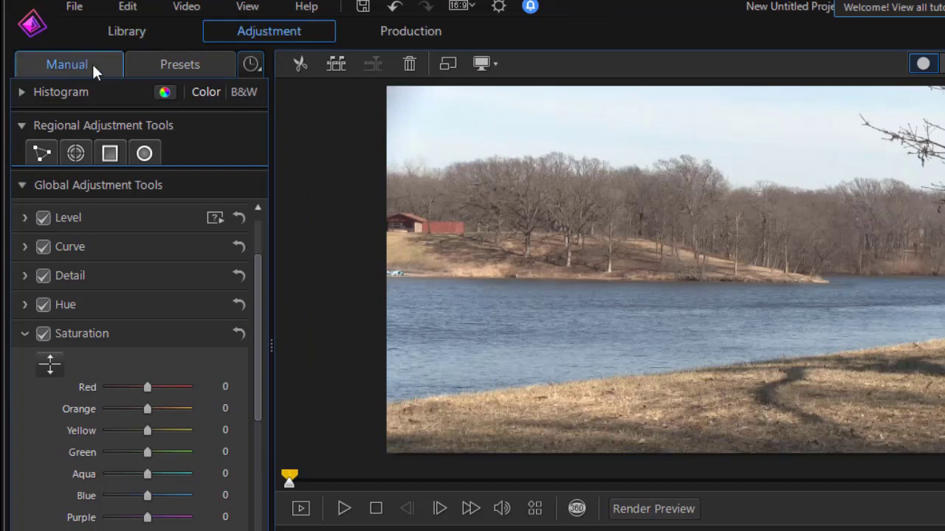
Step: Show the Keyframe Settings timeline, widen the adjustment panel slightly, and zoom the timeline
{"action": "left_click", "coordinate": [254, 65]}
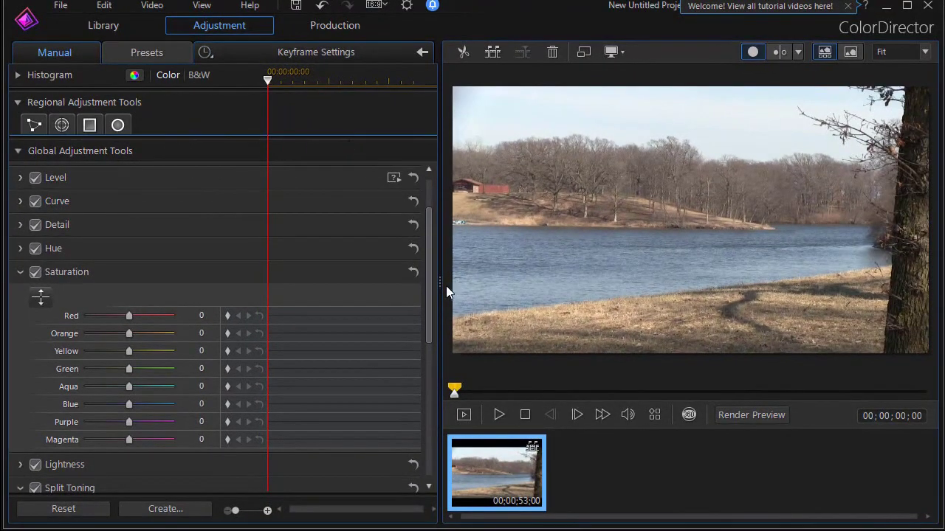
{"action": "left_click_drag", "start_coordinate": [448, 284], "coordinate": [556, 286]}
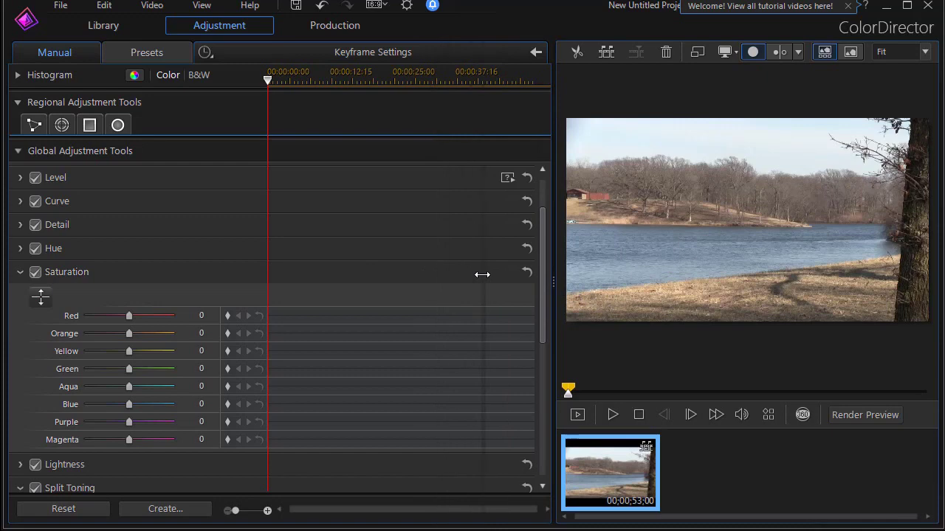
{"action": "left_click_drag", "start_coordinate": [463, 287], "coordinate": [443, 266]}
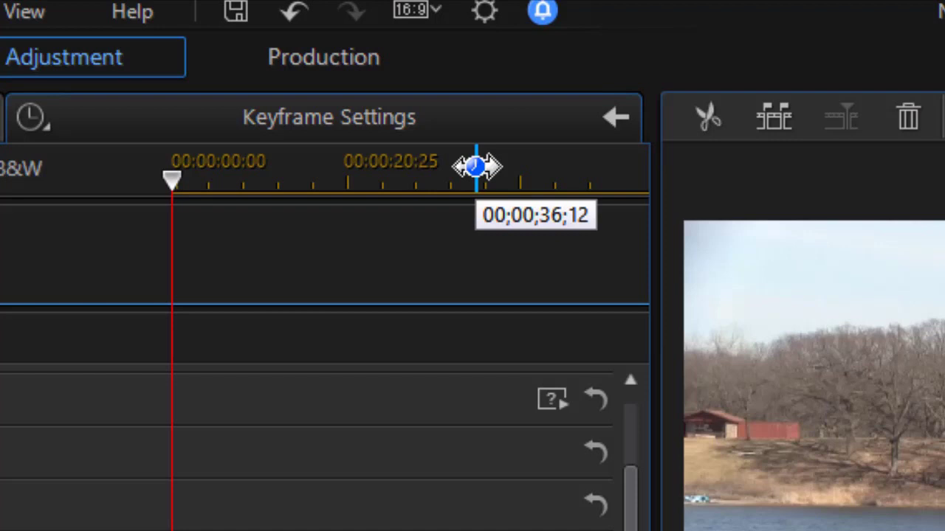
{"action": "left_click_drag", "start_coordinate": [408, 163], "coordinate": [747, 187]}
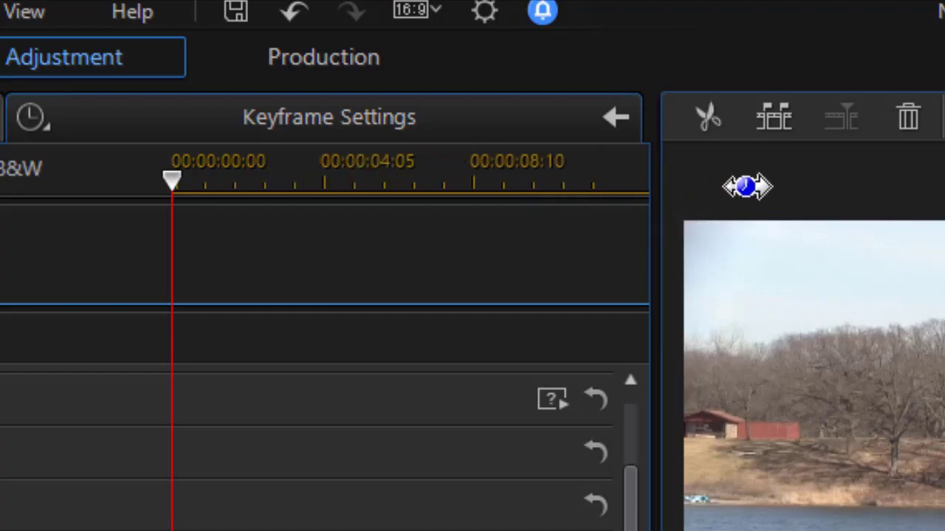
Step: Zoom the keyframe timeline to single frames and step the playhead to 00;00;00;02
{"action": "left_click_drag", "start_coordinate": [350, 162], "coordinate": [408, 190]}
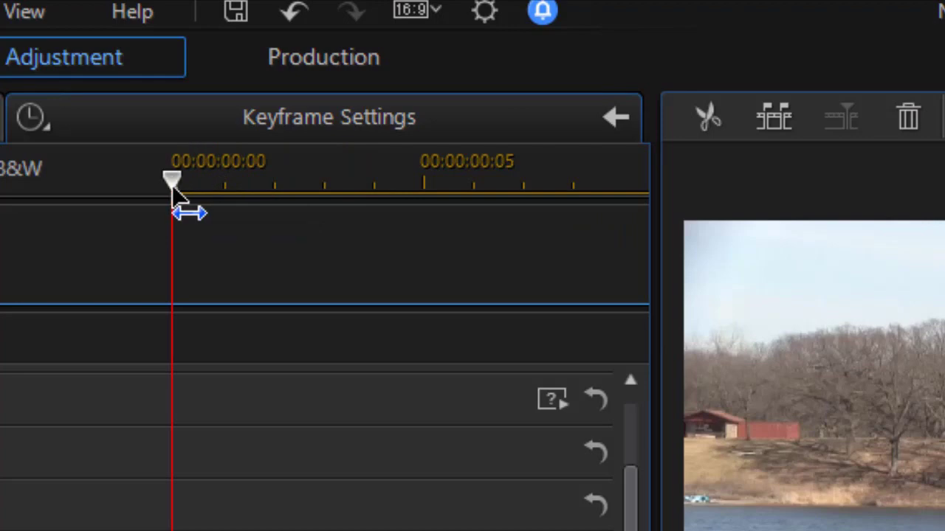
{"action": "left_click", "coordinate": [205, 186]}
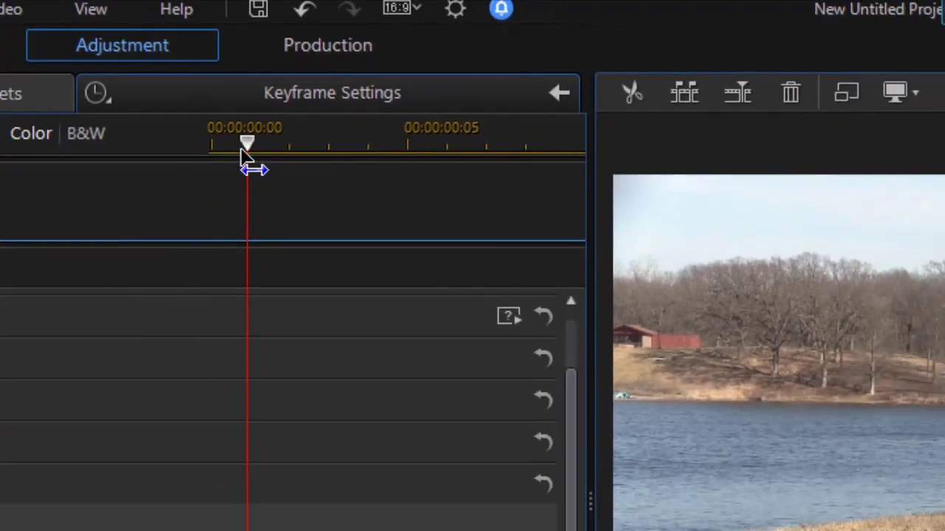
{"action": "key", "text": "Right"}
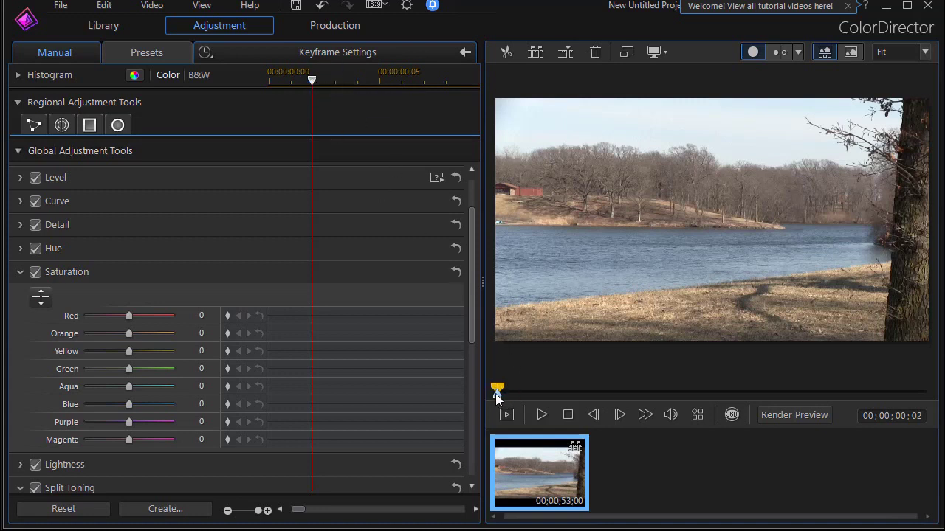
Step: Scrub through the lake clip and settle the playhead at about 00;00;11;00
{"action": "left_click_drag", "start_coordinate": [497, 395], "coordinate": [643, 399]}
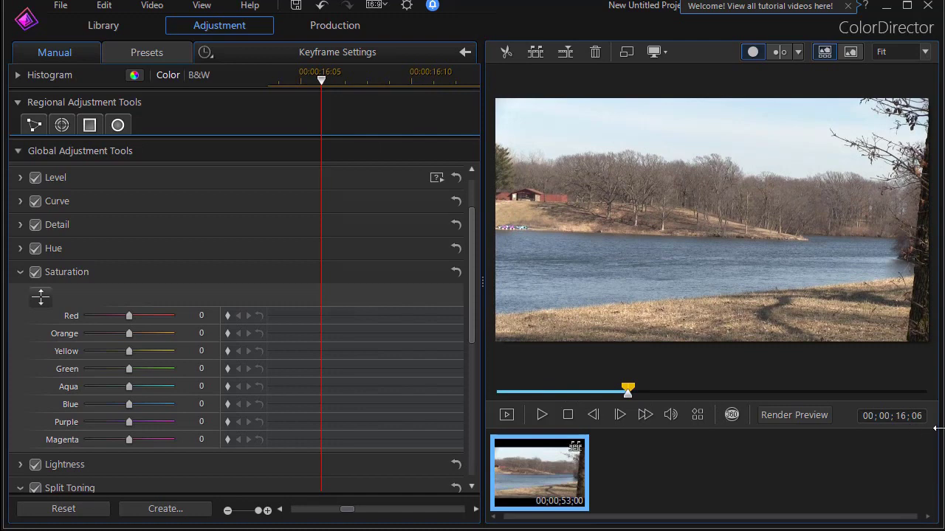
{"action": "left_click", "coordinate": [342, 83]}
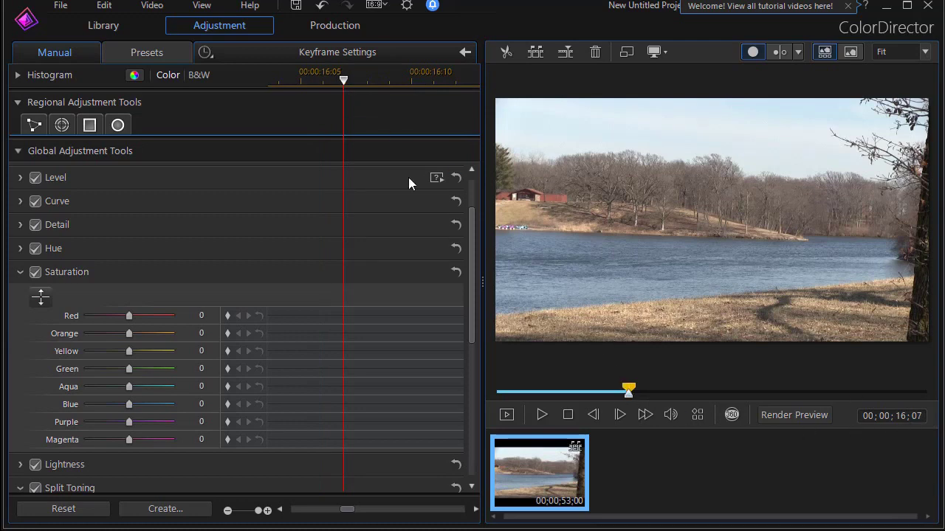
{"action": "left_click", "coordinate": [365, 83]}
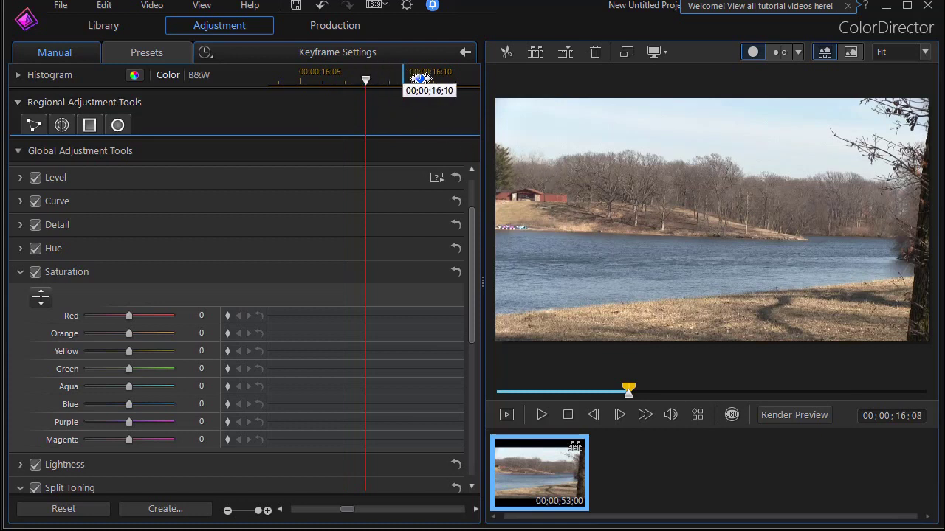
{"action": "scroll", "coordinate": [406, 79], "scroll_direction": "down", "scroll_amount": 1}
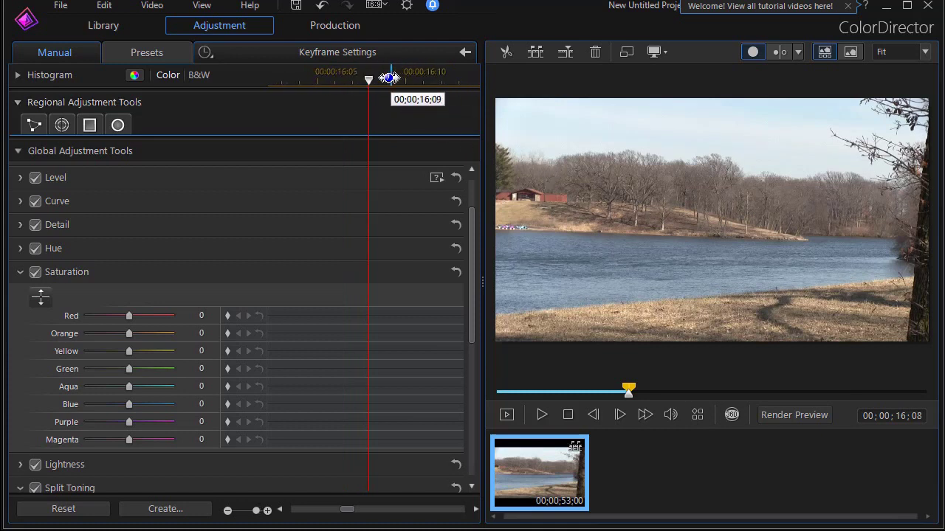
{"action": "scroll", "coordinate": [391, 78], "scroll_direction": "down", "scroll_amount": 2}
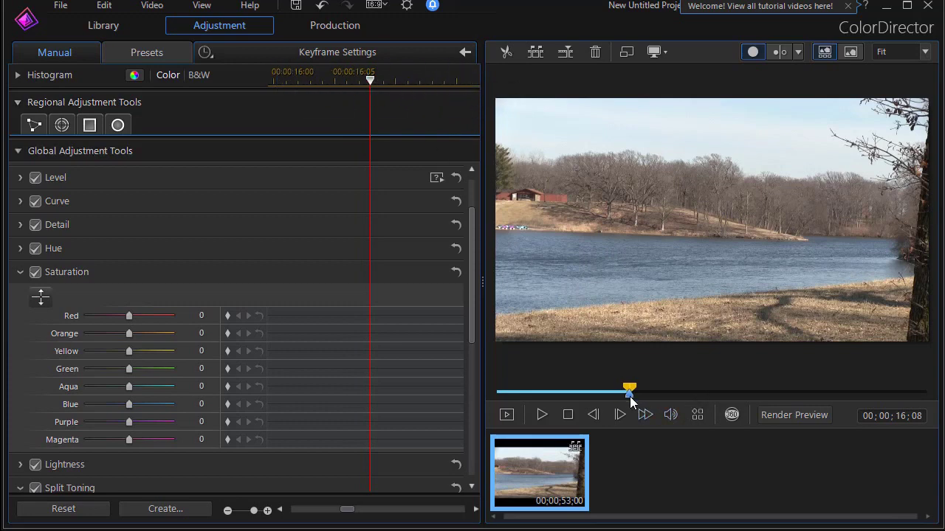
{"action": "left_click_drag", "start_coordinate": [631, 399], "coordinate": [693, 406]}
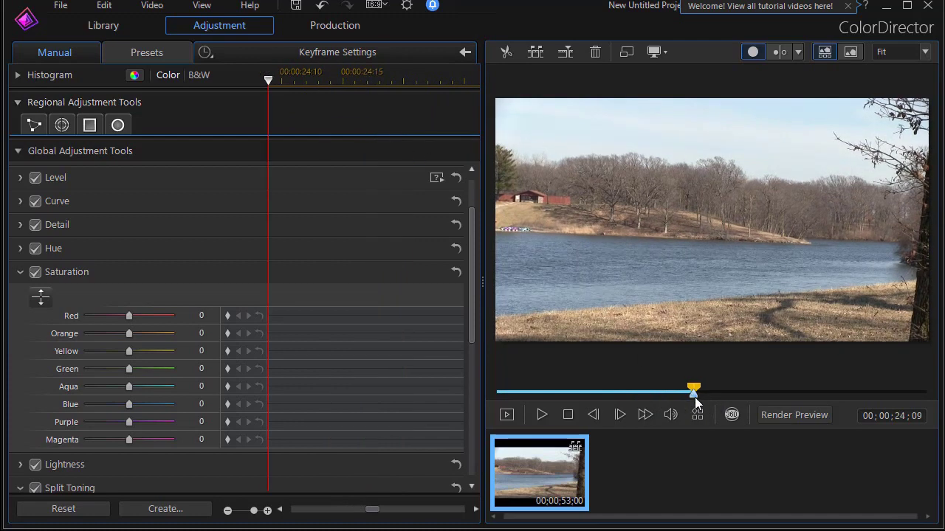
{"action": "left_click_drag", "start_coordinate": [693, 391], "coordinate": [588, 394]}
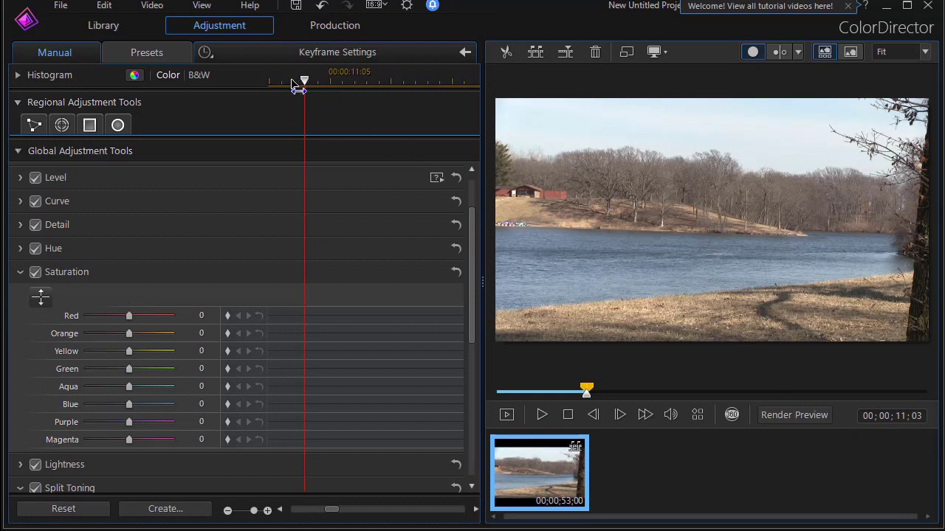
{"action": "left_click_drag", "start_coordinate": [304, 80], "coordinate": [267, 81]}
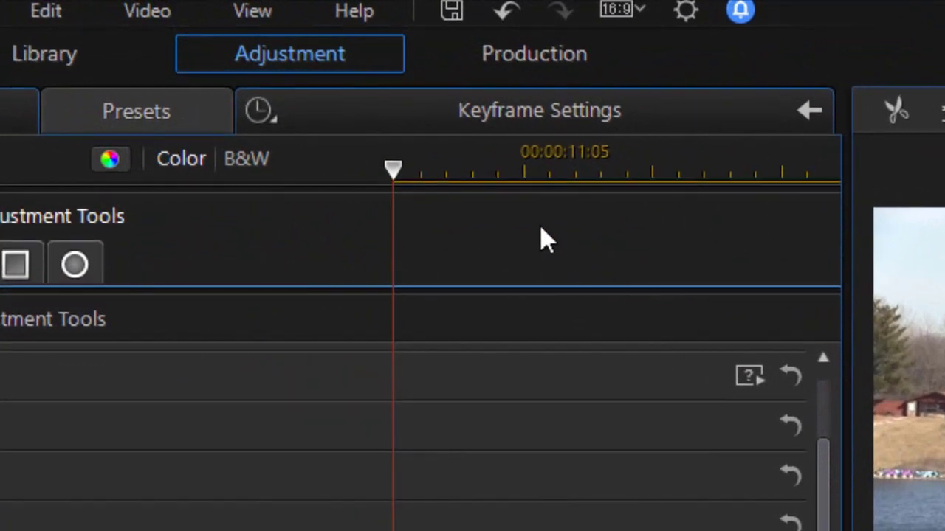
Step: Bring up the timeline marker menu at 00;00;11;00 on the keyframe ruler
{"action": "right_click", "coordinate": [393, 170]}
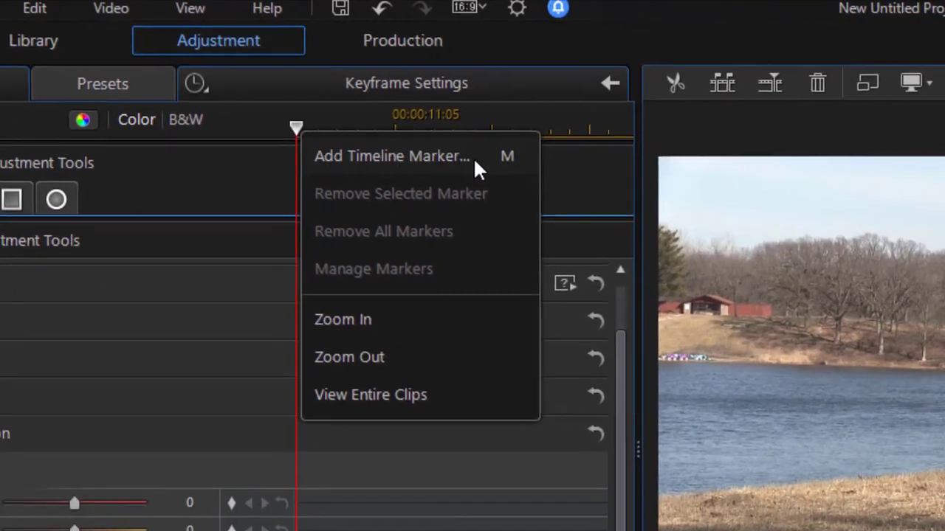
Step: Add a timeline marker at 00;00;11;00 with the note 'intensify blue'
{"action": "left_click", "coordinate": [629, 211]}
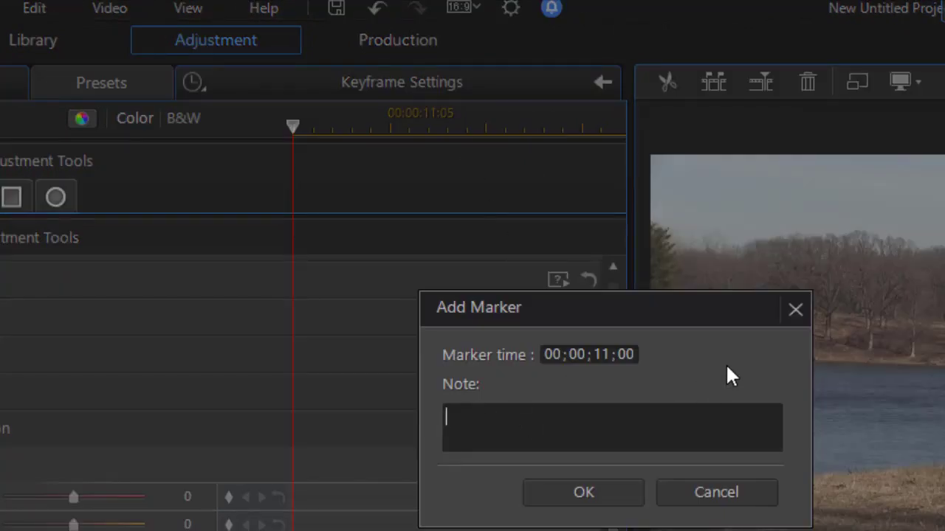
{"action": "type", "text": "intensify blue"}
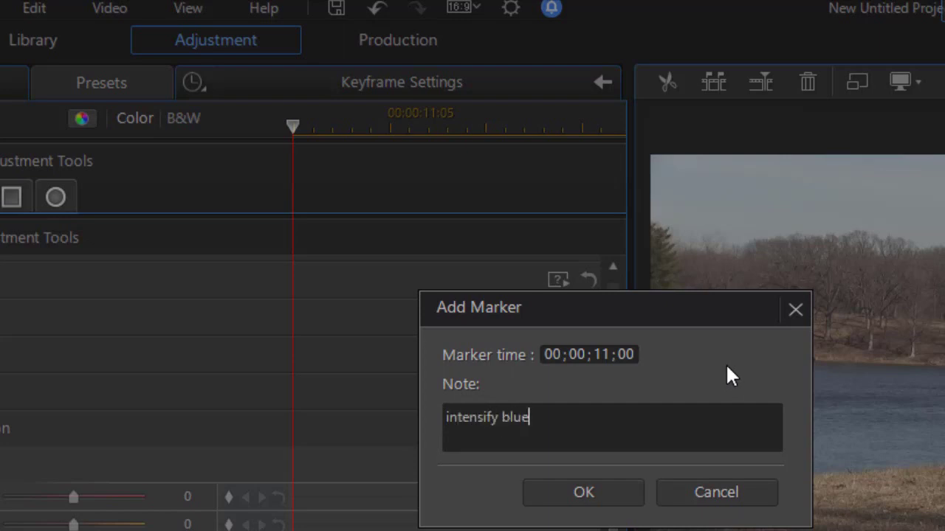
{"action": "left_click", "coordinate": [598, 492]}
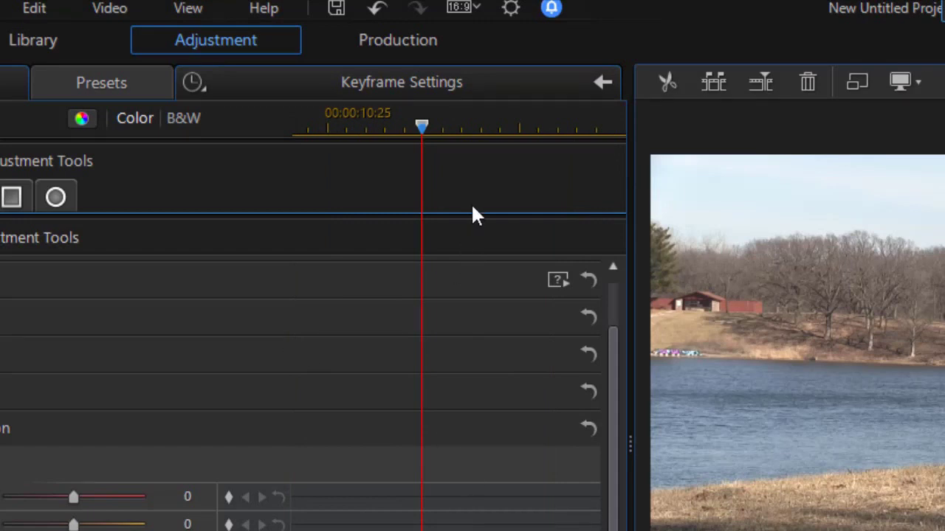
{"action": "left_click", "coordinate": [549, 122]}
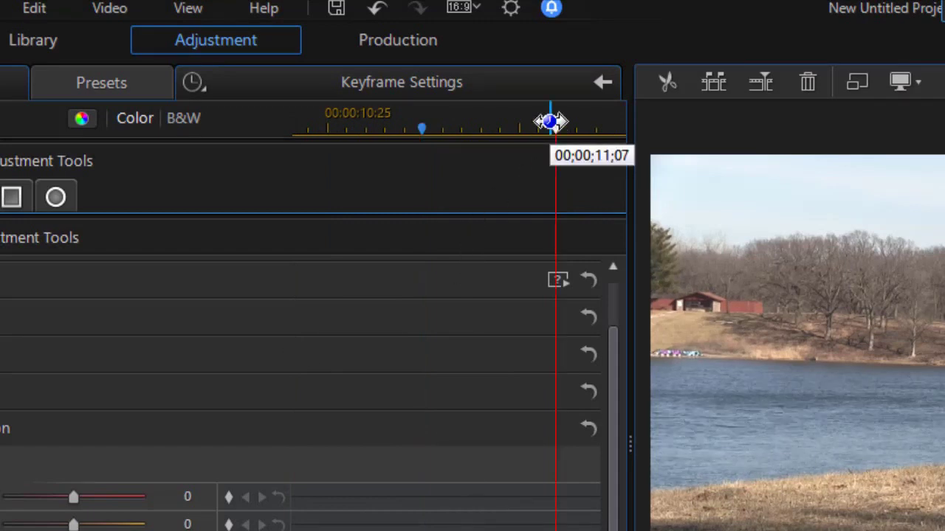
{"action": "left_click", "coordinate": [421, 129]}
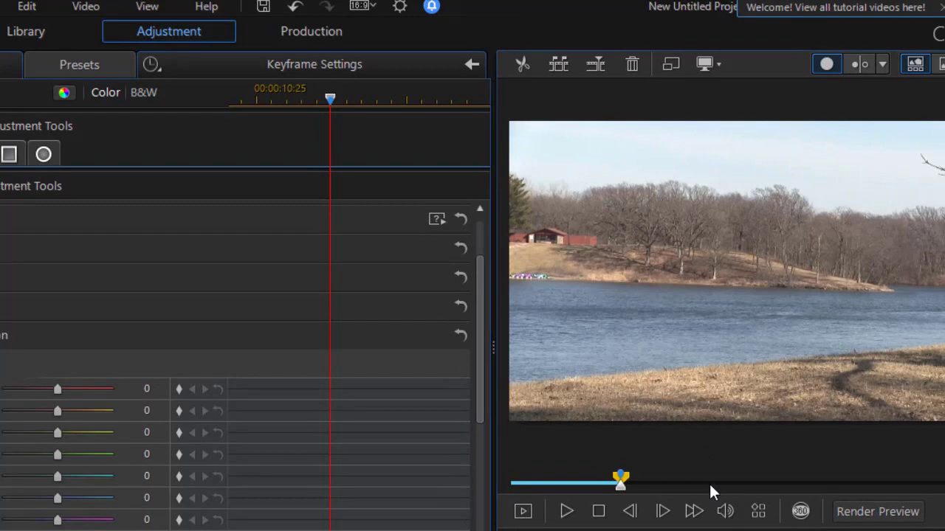
{"action": "left_click_drag", "start_coordinate": [619, 487], "coordinate": [719, 507]}
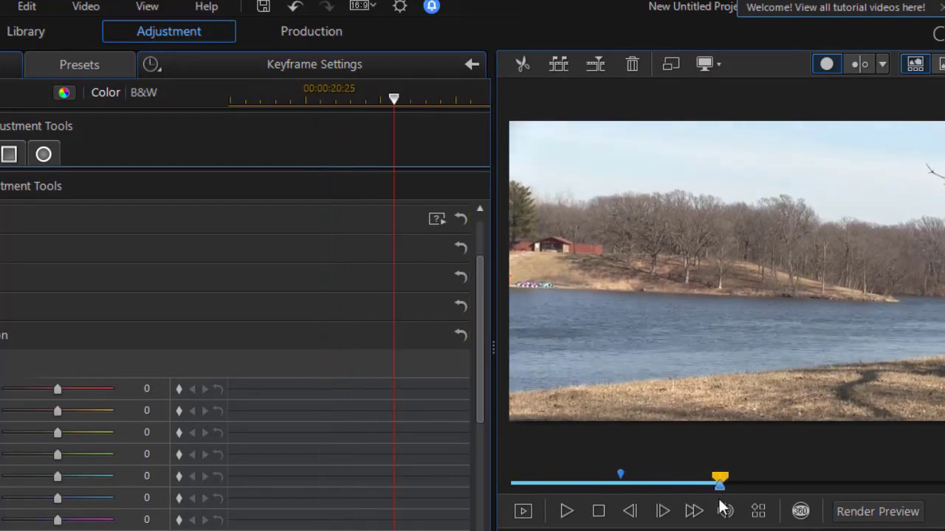
{"action": "left_click", "coordinate": [621, 473]}
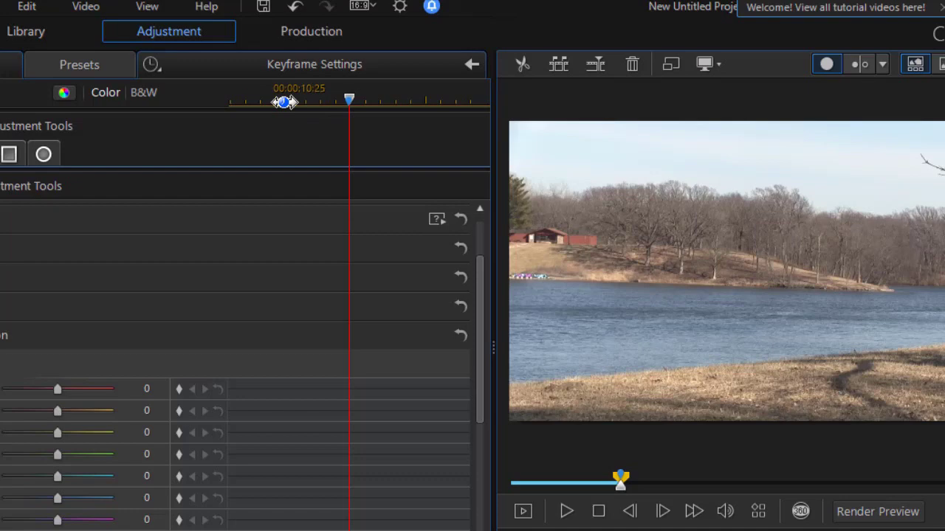
Step: Add a 'lower yellow' marker at 00;00;10;26, just before 'intensify blue'
{"action": "left_click", "coordinate": [289, 101]}
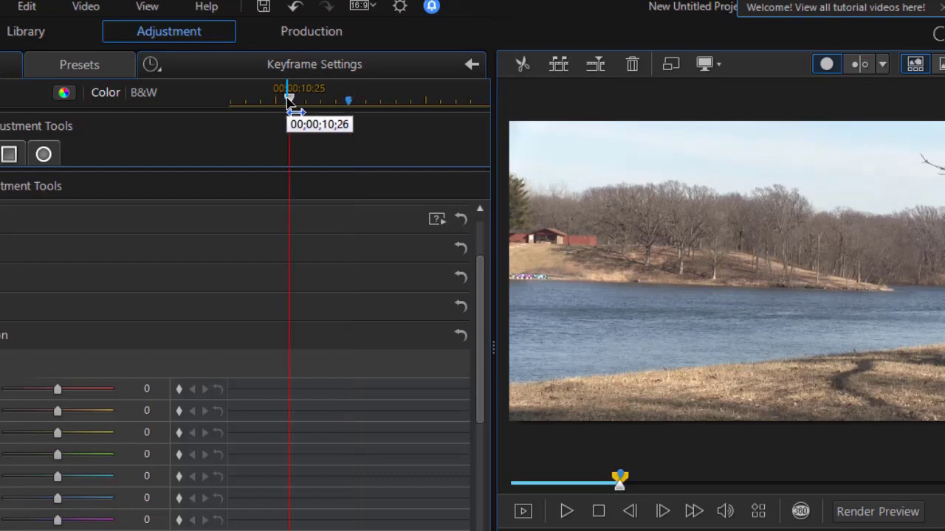
{"action": "right_click", "coordinate": [289, 101]}
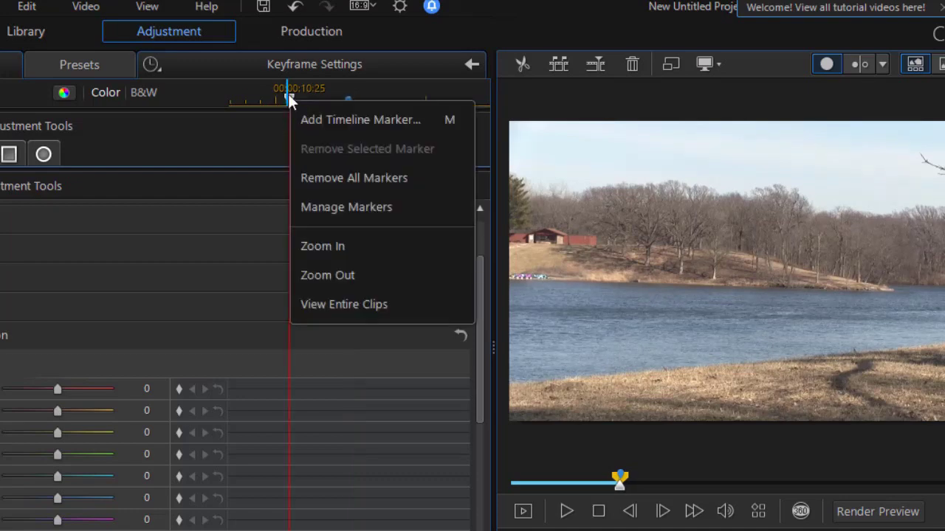
{"action": "left_click", "coordinate": [340, 115]}
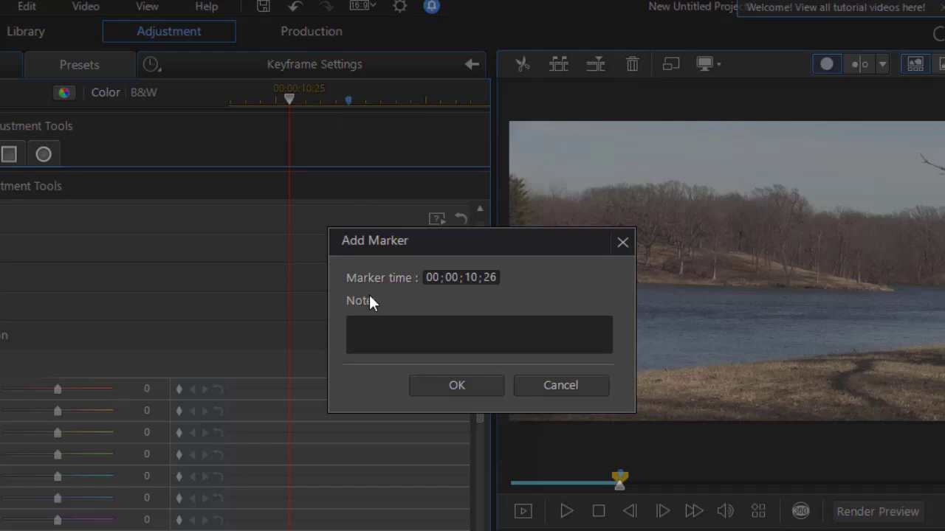
{"action": "type", "text": "lower yellow"}
{"action": "left_click", "coordinate": [470, 384]}
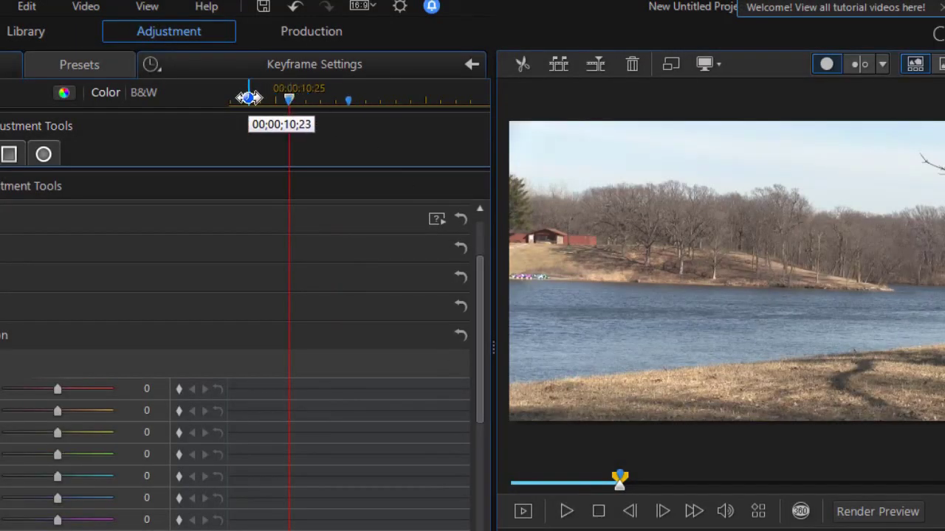
Step: Drag the 'lower yellow' marker earlier, from 00;00;10;26 to 00;00;10;21
{"action": "left_click", "coordinate": [634, 488]}
{"action": "mouse_move", "coordinate": [634, 488]}
{"action": "left_mouse_down"}
{"action": "mouse_move", "coordinate": [653, 487]}
{"action": "mouse_move", "coordinate": [637, 492]}
{"action": "left_mouse_up"}
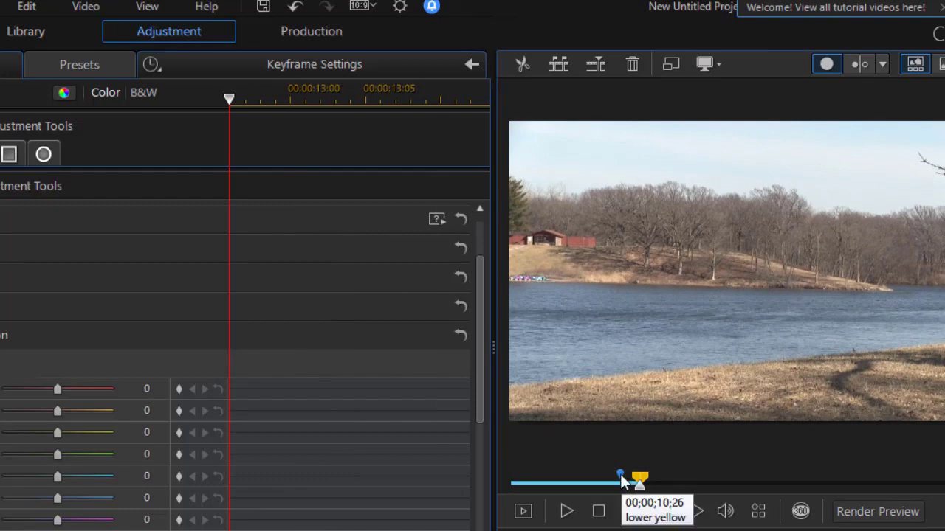
{"action": "left_click", "coordinate": [621, 478]}
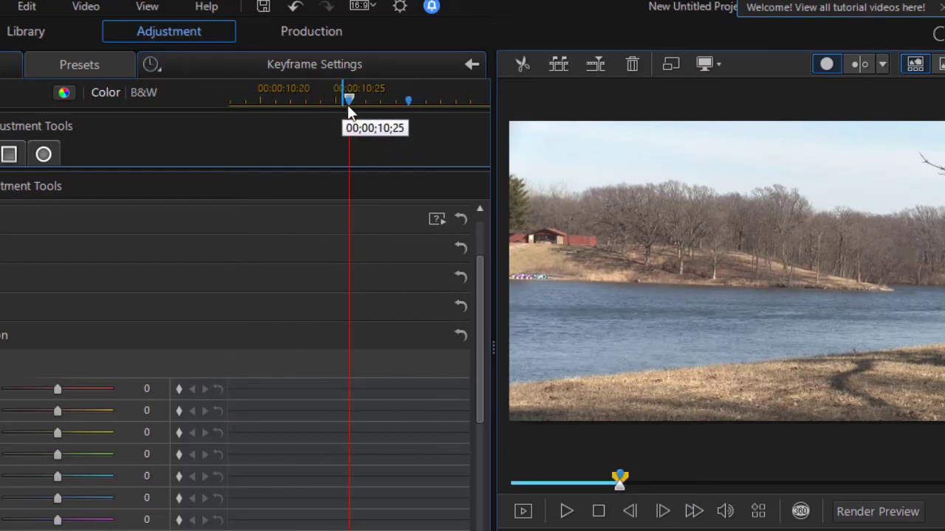
{"action": "left_click_drag", "start_coordinate": [347, 102], "coordinate": [272, 105]}
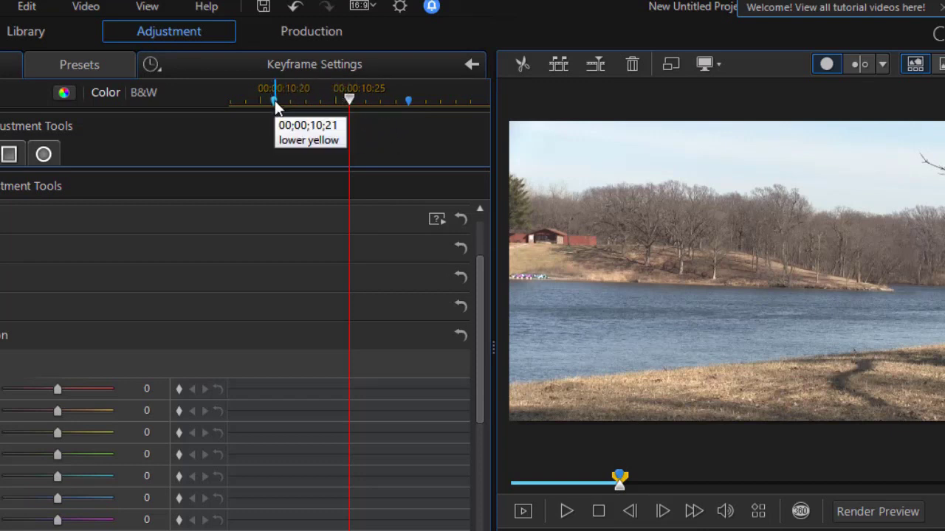
{"action": "right_click", "coordinate": [275, 100]}
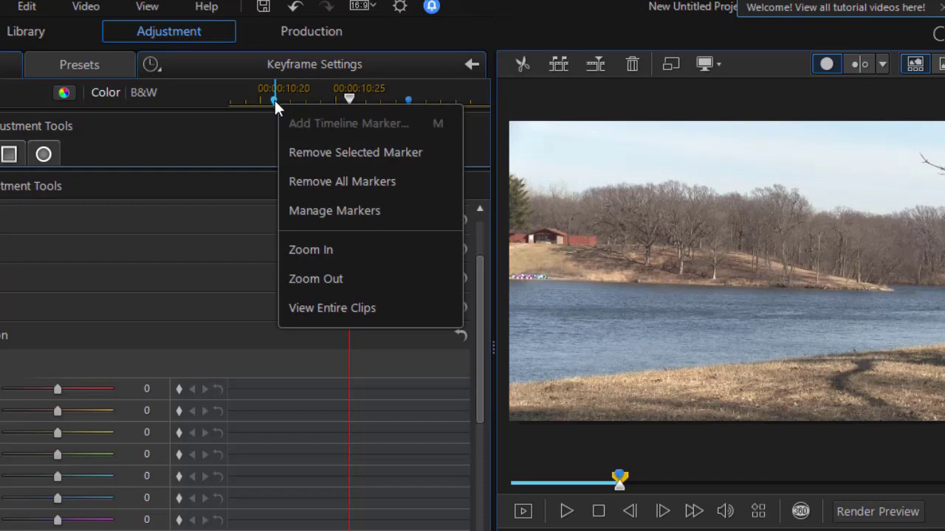
Step: In the Marker List, change the 10;21 marker's note from 'lower yellow' to 'raise yellow'
{"action": "left_click", "coordinate": [319, 209]}
{"action": "left_click", "coordinate": [561, 216]}
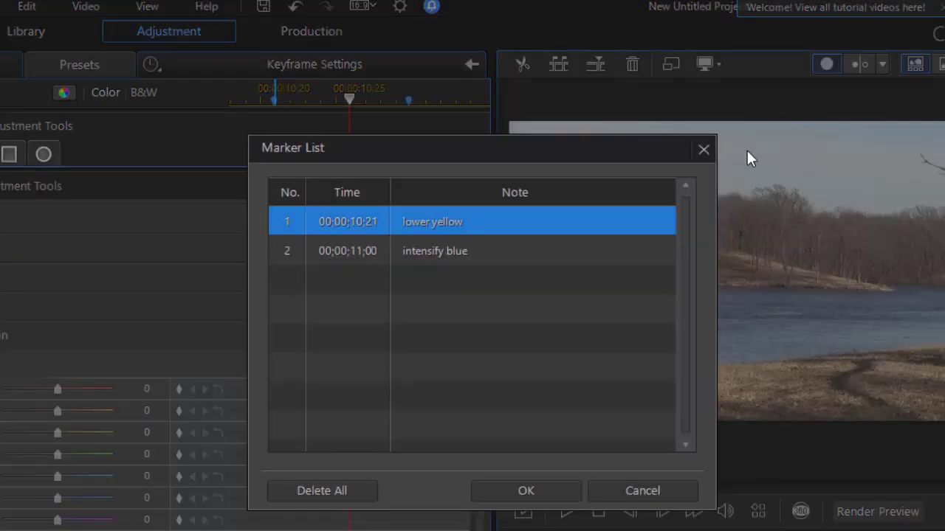
{"action": "mouse_move", "coordinate": [626, 220]}
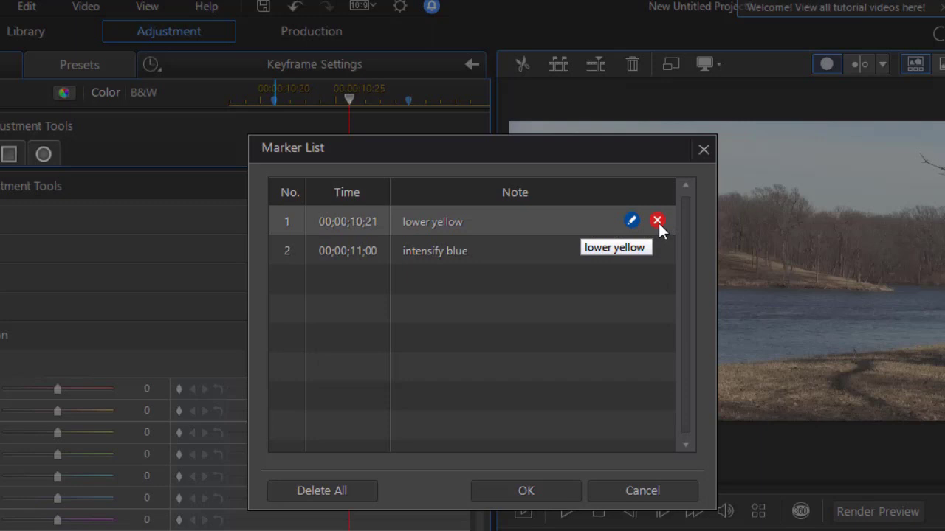
{"action": "left_click", "coordinate": [631, 221]}
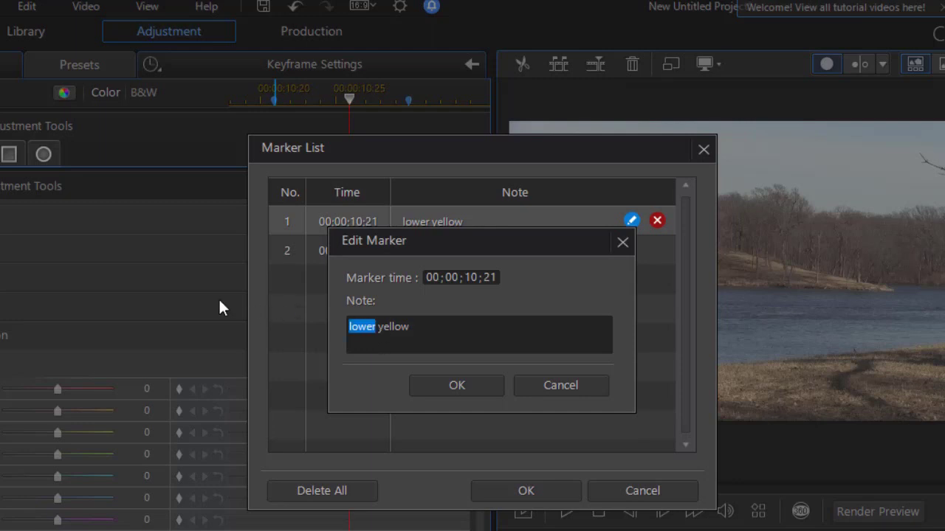
{"action": "key", "text": "BackSpace"}
{"action": "type", "text": "raise"}
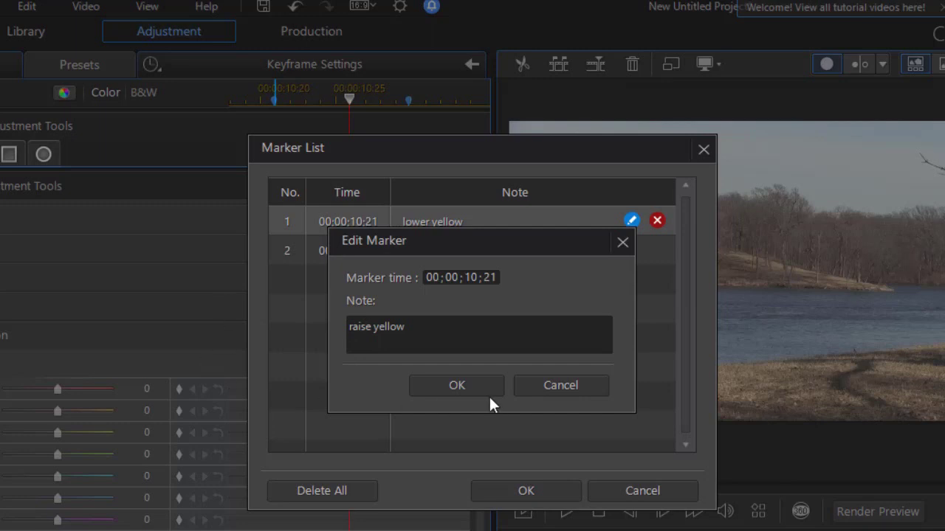
{"action": "left_click", "coordinate": [470, 382]}
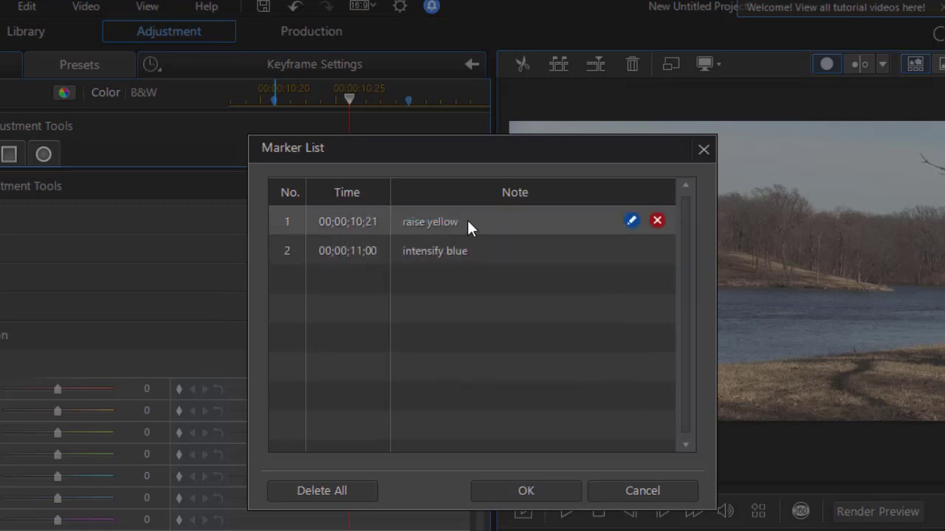
{"action": "left_click", "coordinate": [430, 224]}
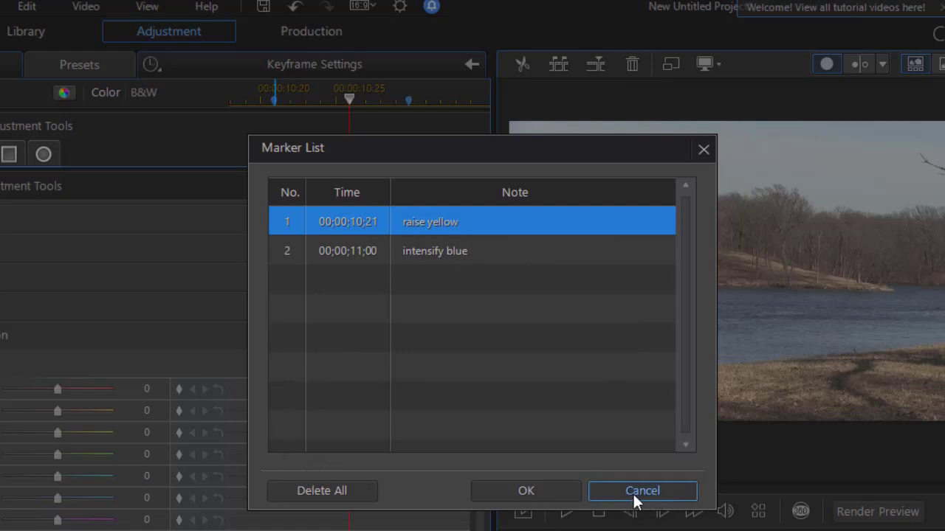
{"action": "left_click", "coordinate": [533, 490]}
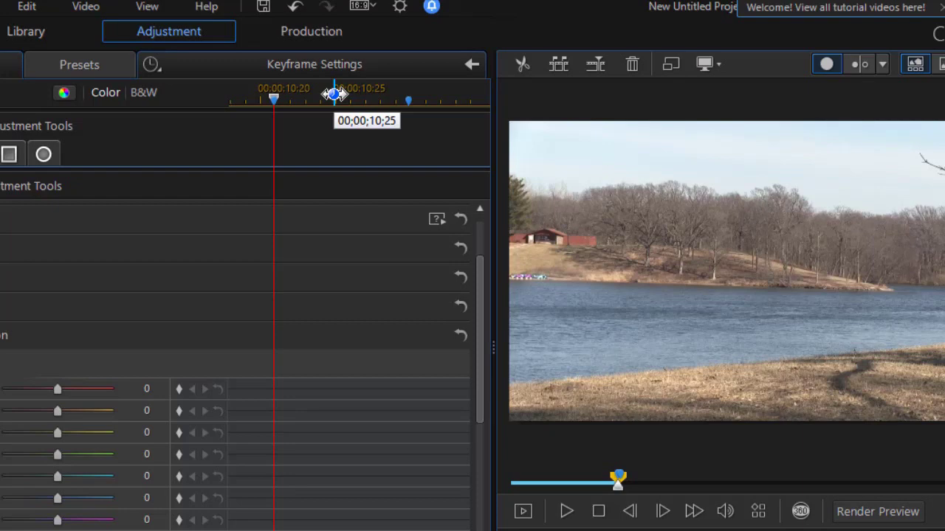
{"action": "mouse_move", "coordinate": [334, 94]}
{"action": "left_mouse_down"}
{"action": "mouse_move", "coordinate": [265, 95]}
{"action": "mouse_move", "coordinate": [277, 103]}
{"action": "mouse_move", "coordinate": [319, 91]}
{"action": "mouse_move", "coordinate": [328, 138]}
{"action": "left_mouse_up"}
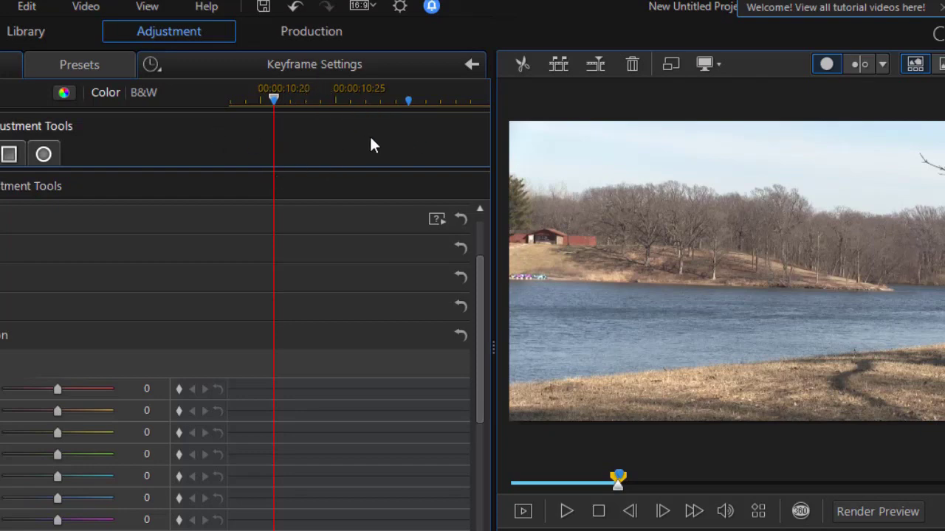